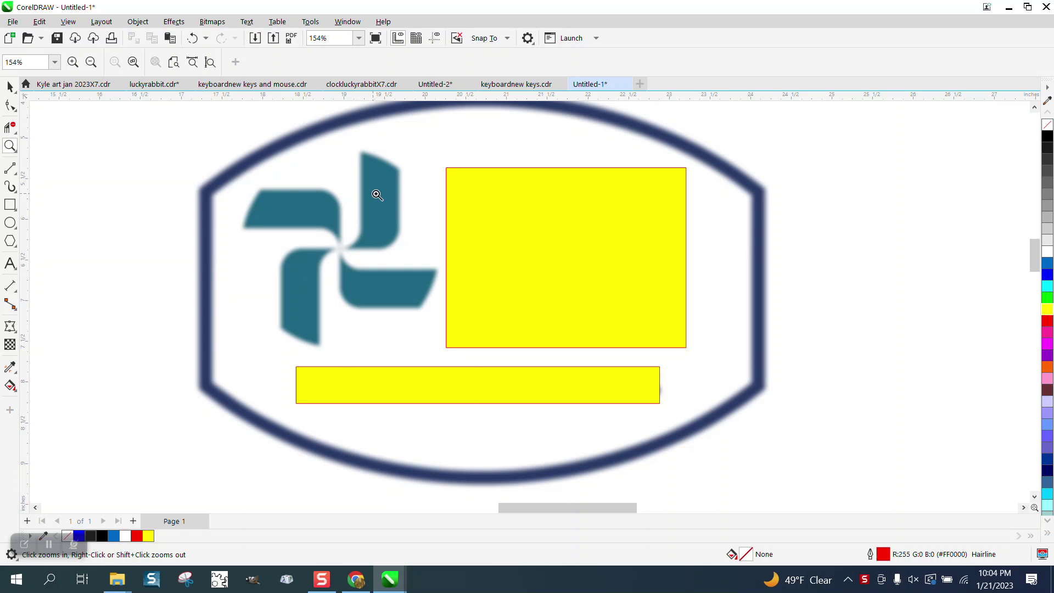
# Zoom out, then zoom to 245% on the blurry reference pinwheel
pyautogui.scroll(-1, 388, 195)
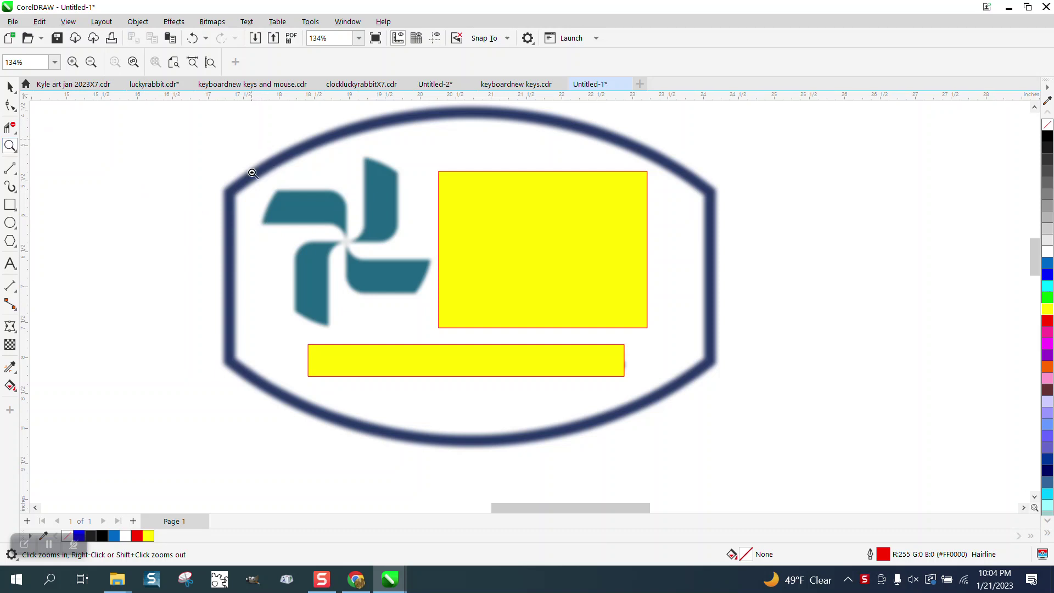
pyautogui.moveTo(251, 143); pyautogui.dragTo(558, 363)
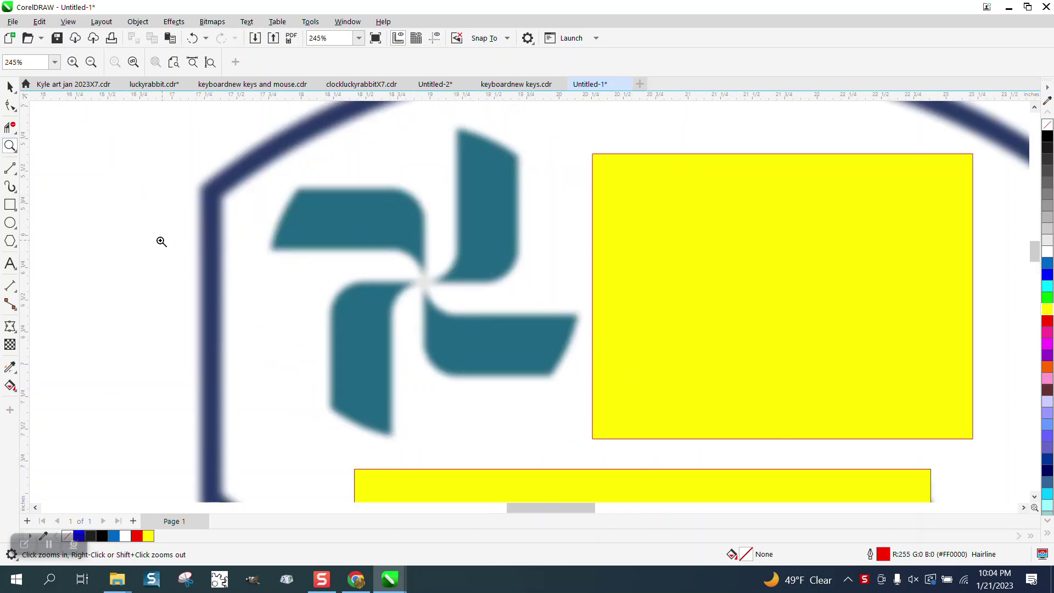
# Draw a rectangle framing the reference pinwheel's lower-left blade
pyautogui.click(10, 204)
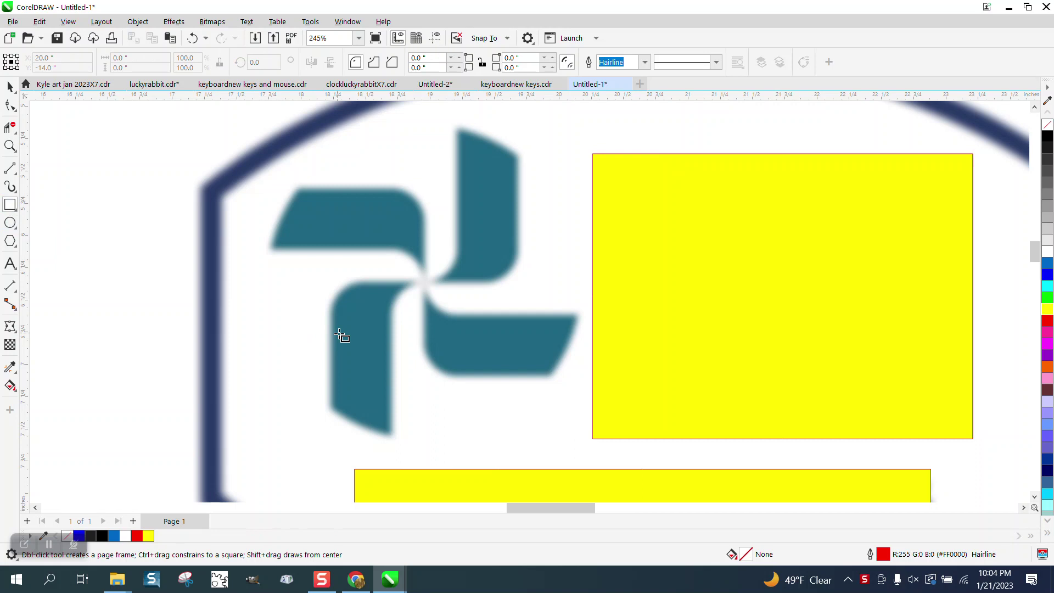
pyautogui.moveTo(331, 284); pyautogui.dragTo(441, 447)
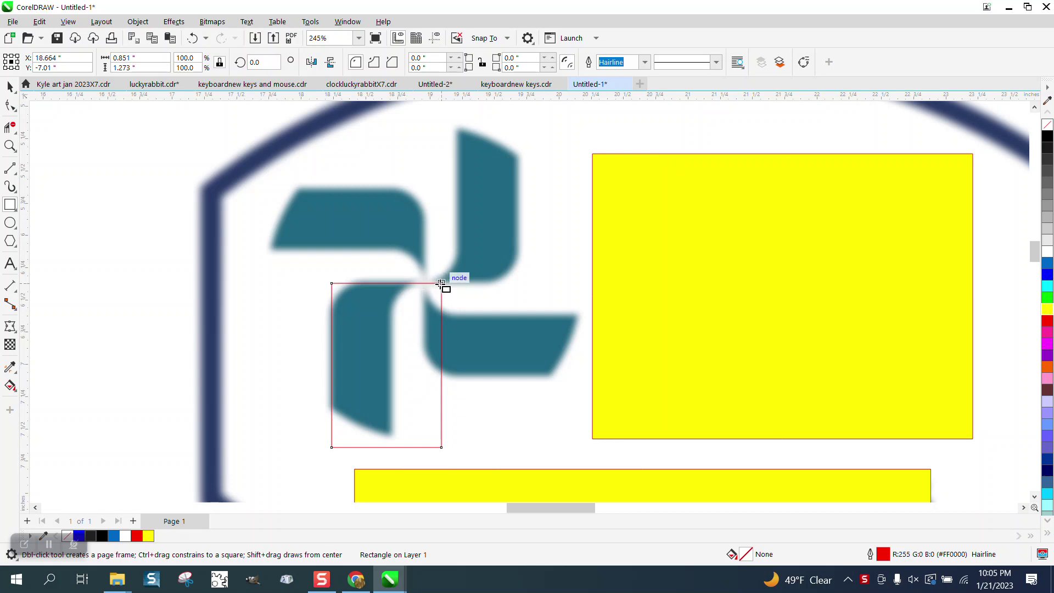
pyautogui.moveTo(442, 283); pyautogui.dragTo(440, 275)
# Zoom to 410% and nudge the 0.851 × 1.273 inch rectangle up to the pinwheel centre
pyautogui.click(10, 146)
pyautogui.moveTo(308, 240); pyautogui.dragTo(557, 461)
pyautogui.click(10, 87)
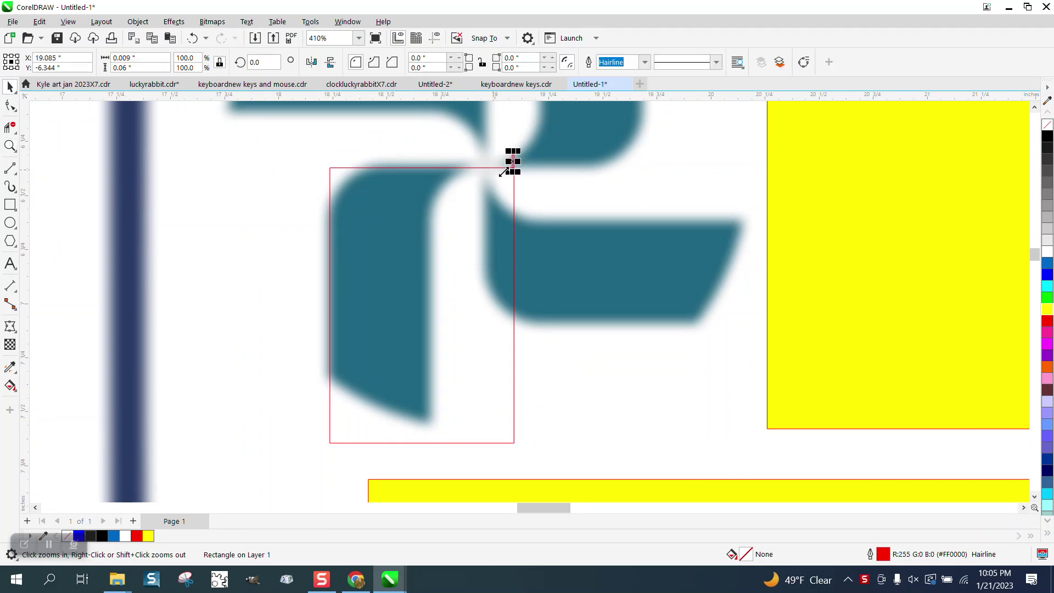
pyautogui.click(513, 167)
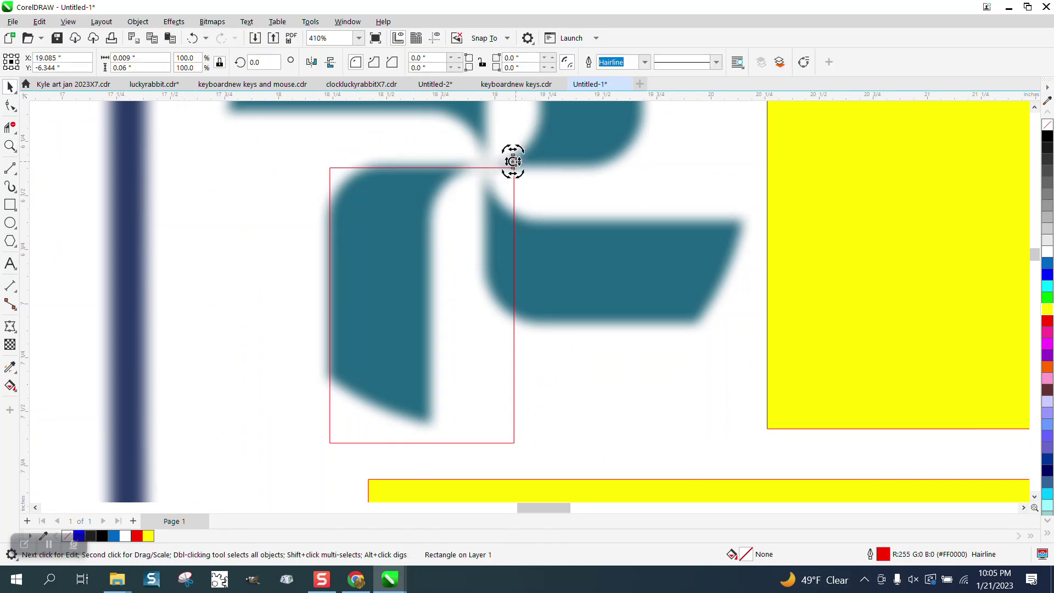
pyautogui.click(512, 169)
pyautogui.moveTo(512, 167); pyautogui.dragTo(510, 161)
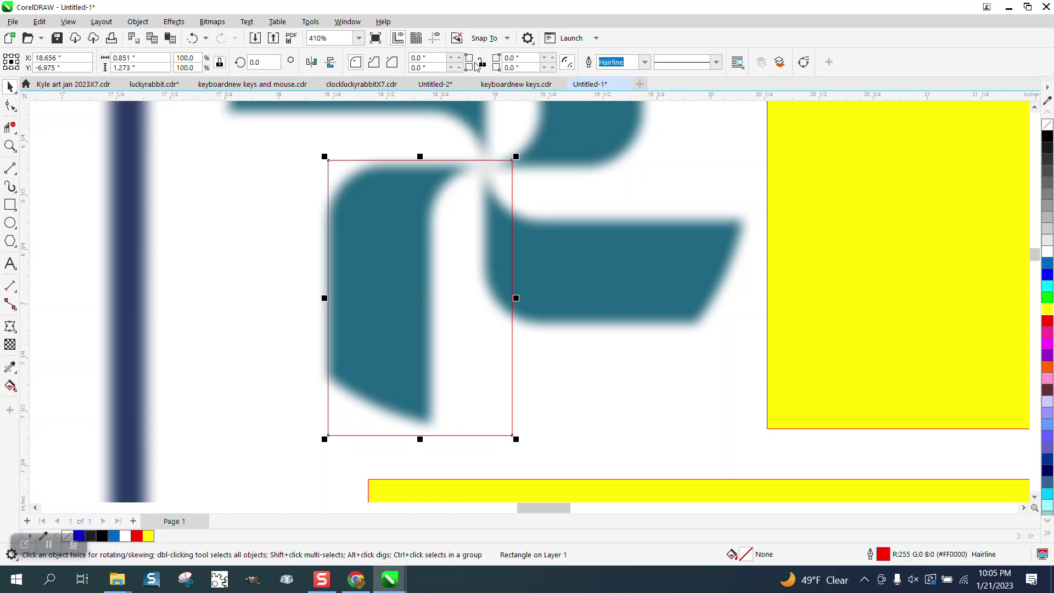
# Round the rectangle's top-left corner to 0.25 inch and drag an overlapping copy rightward
pyautogui.click(435, 58)
pyautogui.write('1')
pyautogui.press('Return')
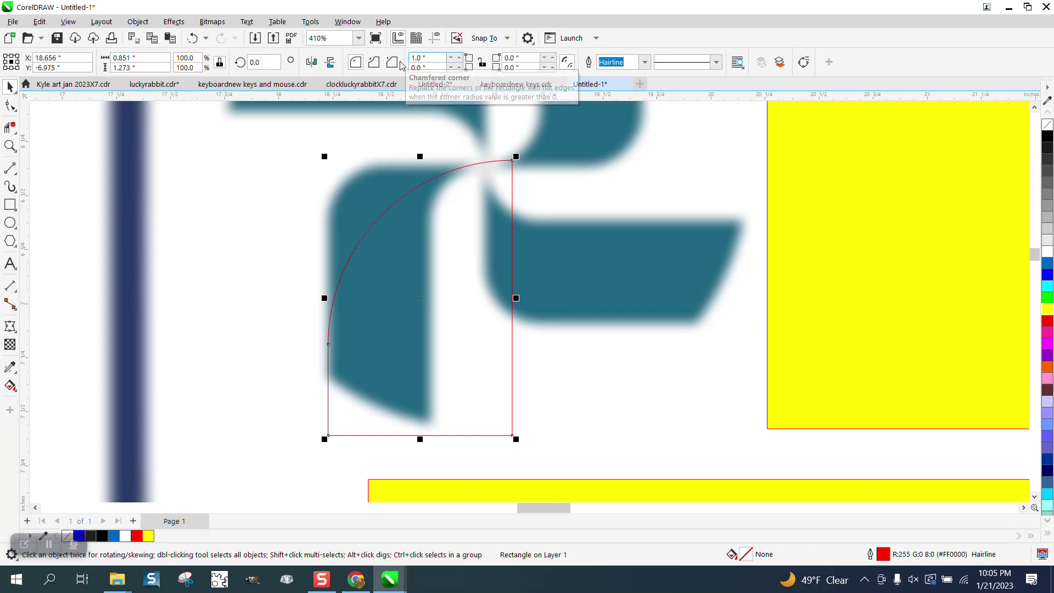
pyautogui.click(193, 38)
pyautogui.click(431, 58)
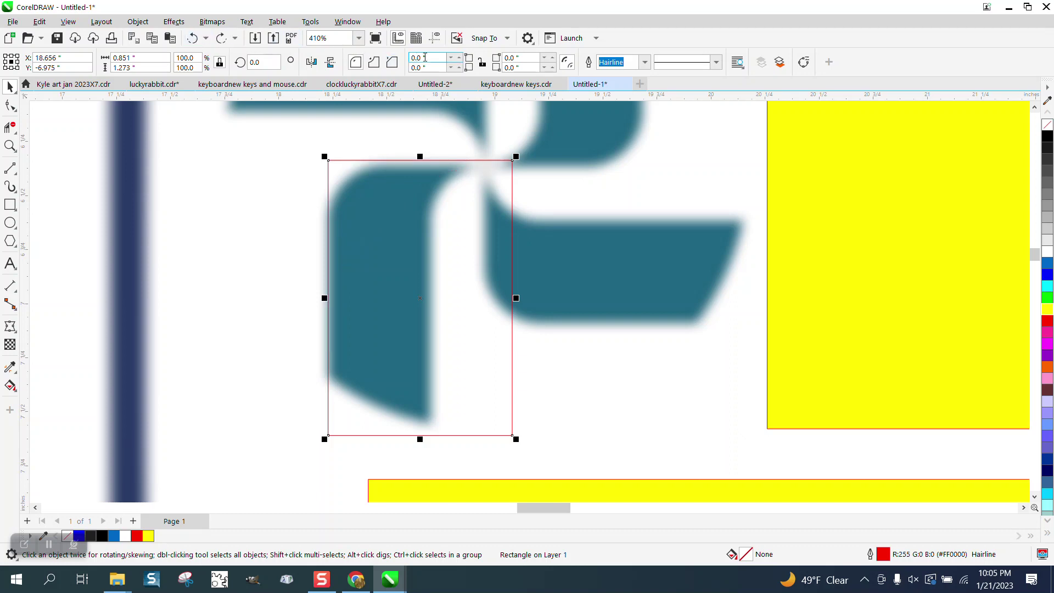
pyautogui.write('.25')
pyautogui.press('Return')
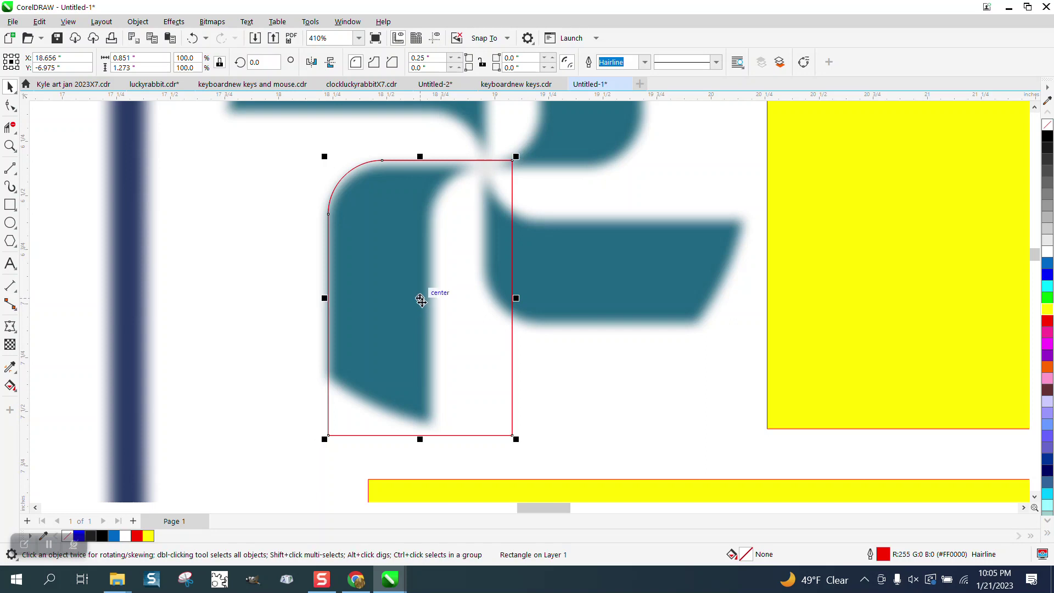
pyautogui.moveTo(420, 299); pyautogui.dragTo(521, 305)
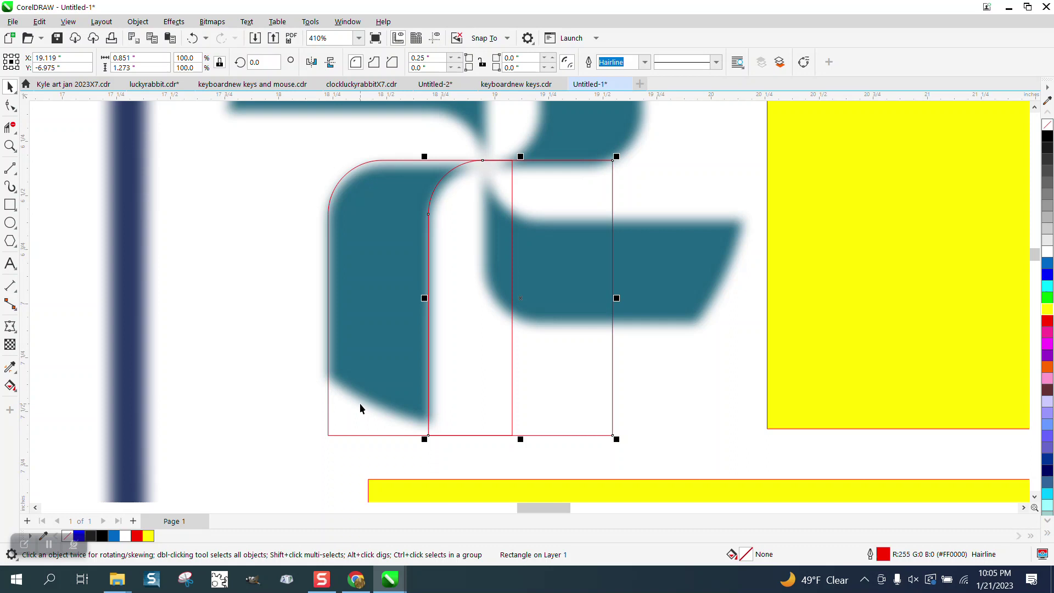
# Smart Fill the overlap of the two rounded rectangles red to form a blade
pyautogui.click(11, 386)
pyautogui.click(44, 398)
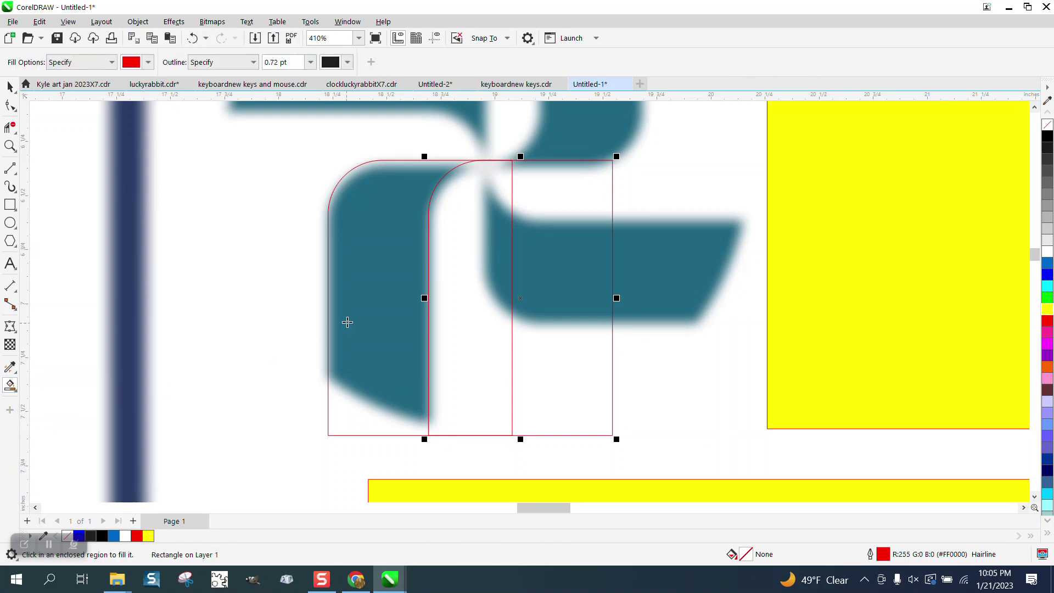
pyautogui.click(346, 322)
pyautogui.scroll(-5, 362, 310)
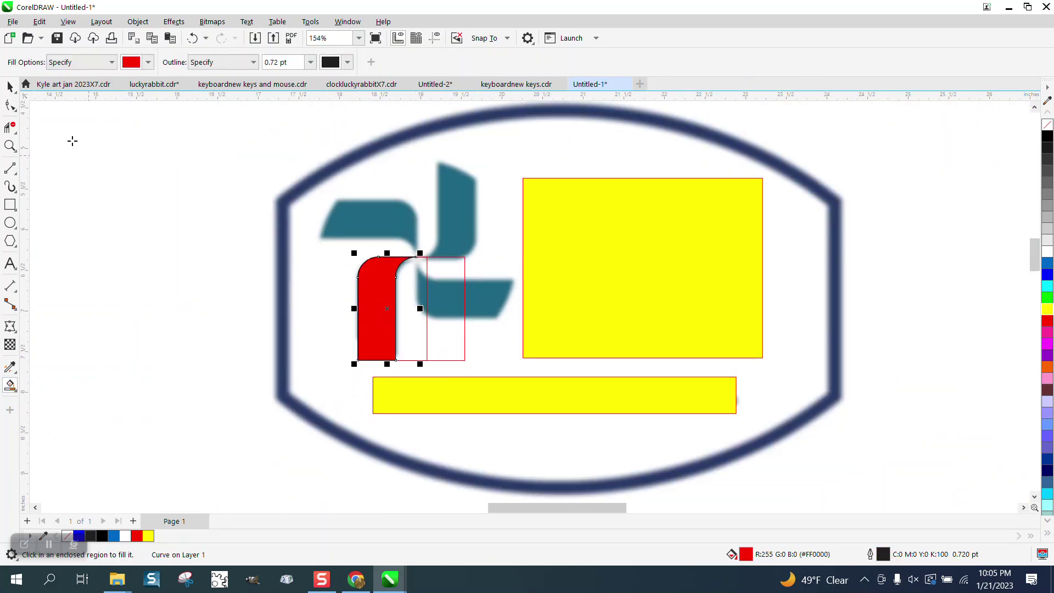
# Move the red blade left, out of the emblem
pyautogui.click(10, 87)
pyautogui.scroll(-1, 398, 272)
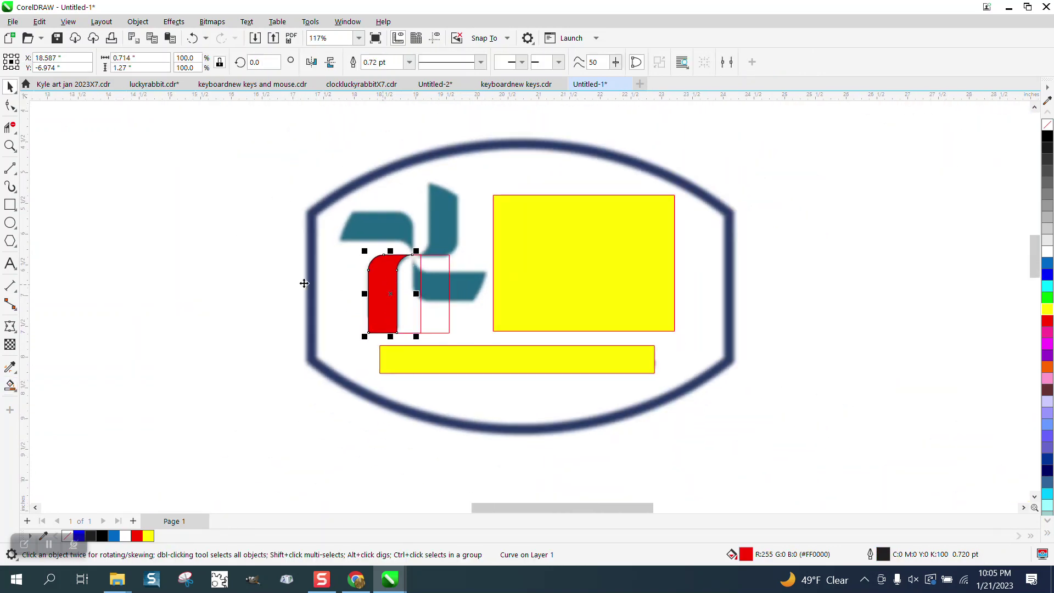
pyautogui.moveTo(380, 285); pyautogui.dragTo(144, 276)
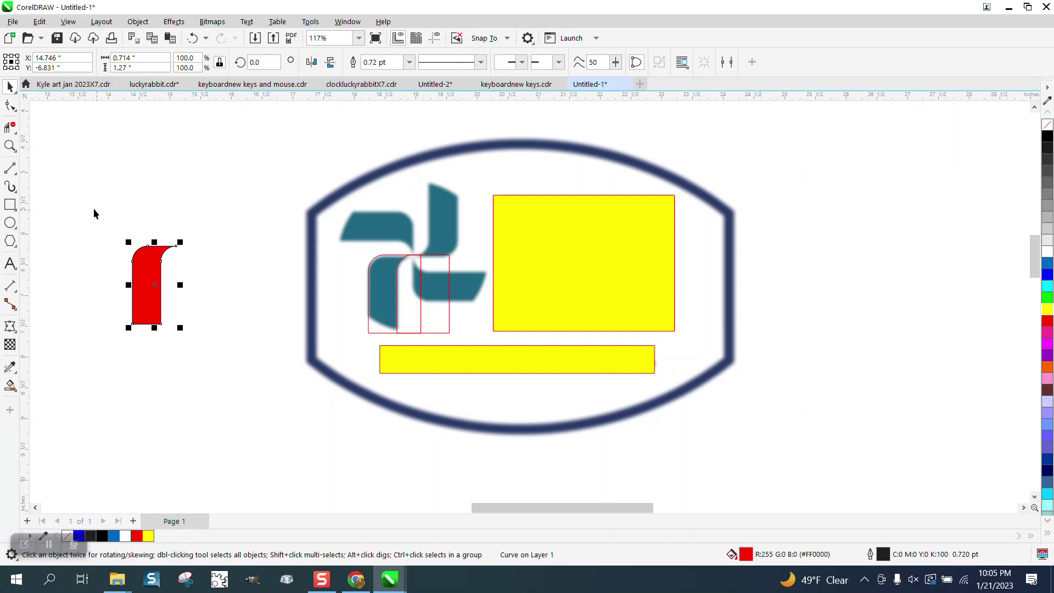
# Zoom in on the red blade and set its outline width to Hairline
pyautogui.click(10, 146)
pyautogui.click(321, 329)
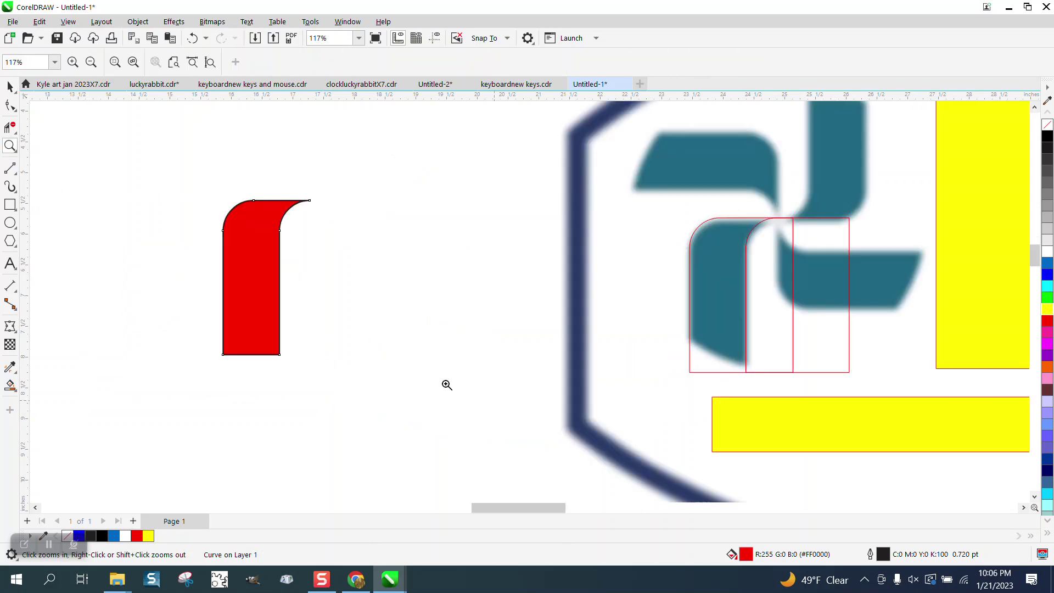
pyautogui.click(9, 86)
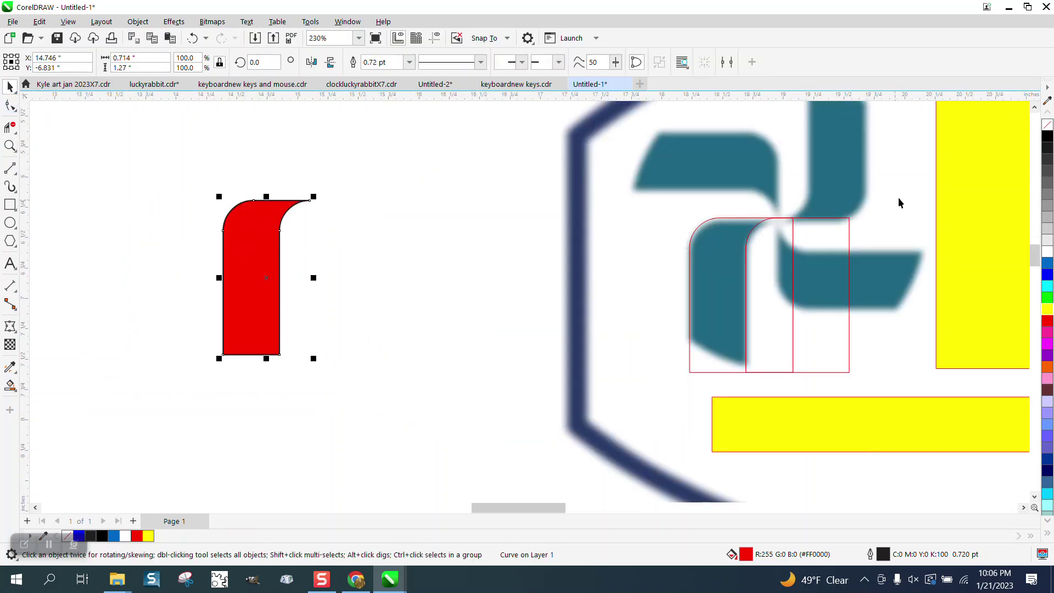
pyautogui.click(410, 62)
pyautogui.click(374, 77)
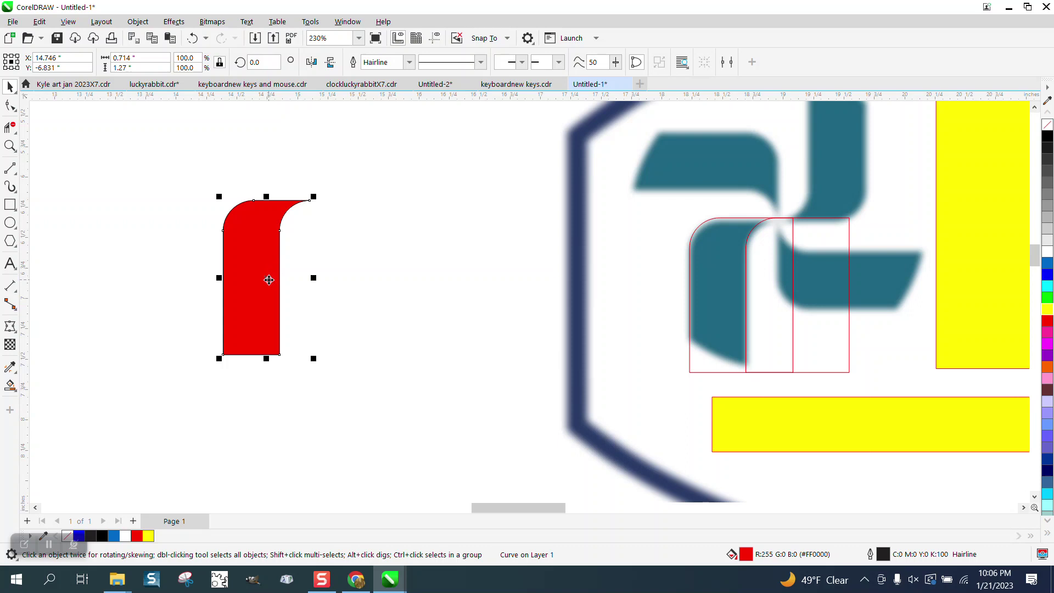
# Add three copies of the red blade rotated 90° apart around its top-right corner
pyautogui.click(268, 280)
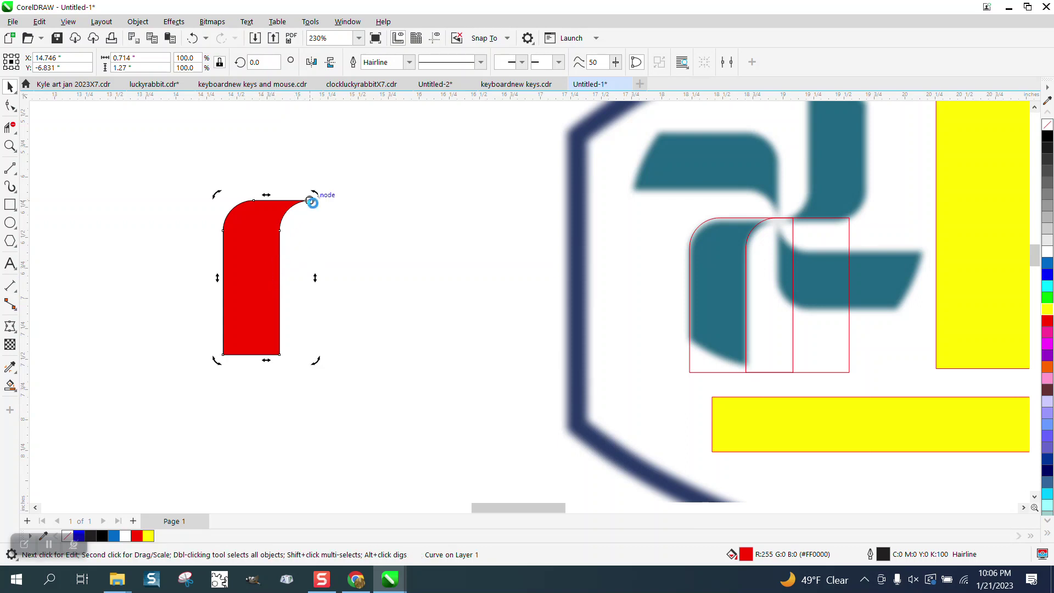
pyautogui.moveTo(311, 202); pyautogui.dragTo(309, 201)
pyautogui.write('90')
pyautogui.press('Return')
pyautogui.hotkey('ctrl', 'r')
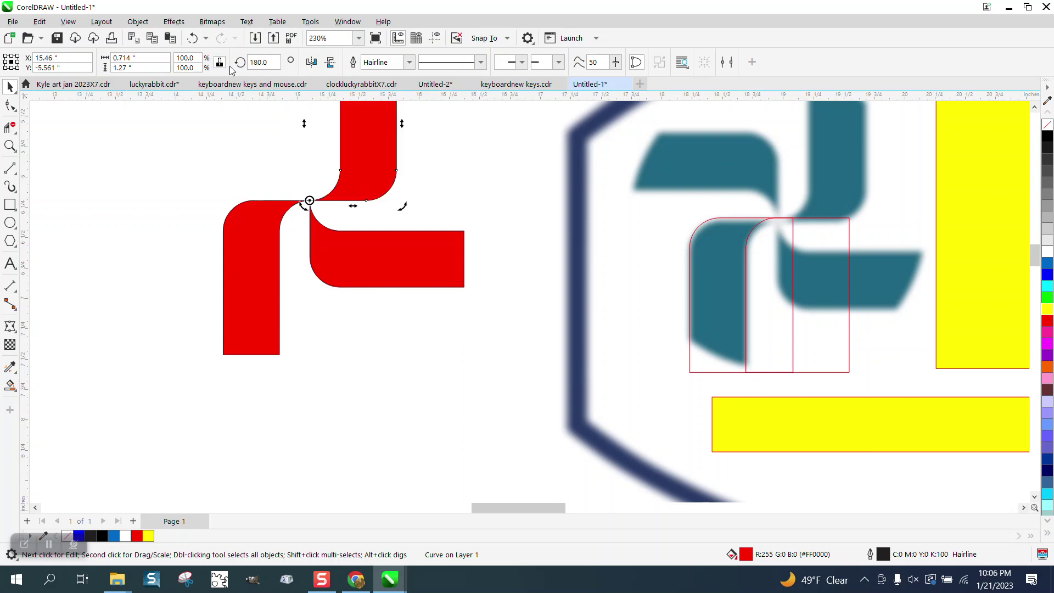
pyautogui.hotkey('ctrl', 'r')
pyautogui.scroll(-4, 607, 268)
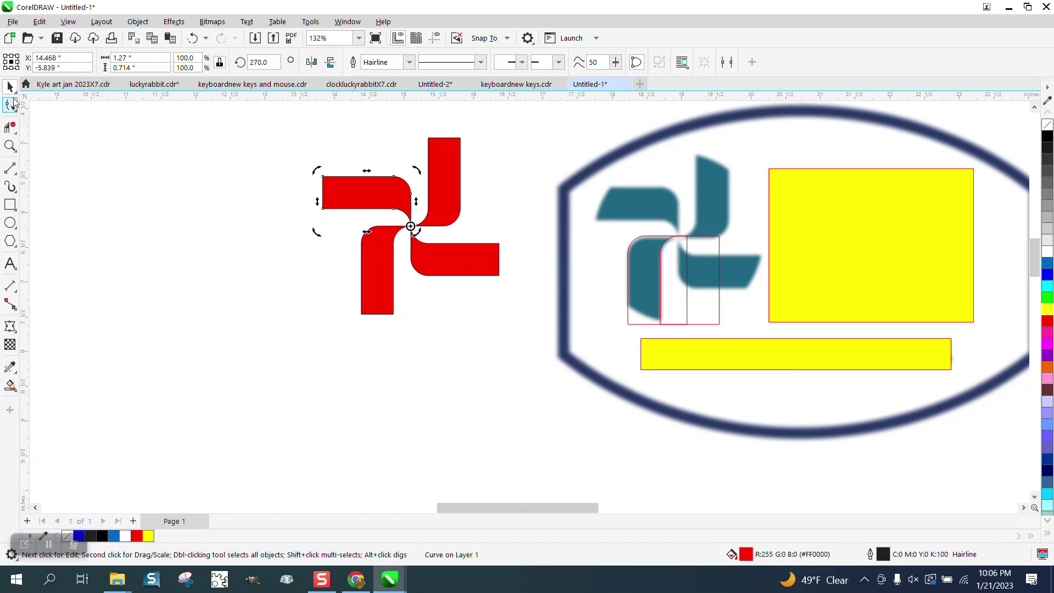
# Zoom in and delete the right and left outlined rounded rectangles over the teal pinwheel
pyautogui.click(10, 145)
pyautogui.moveTo(582, 139); pyautogui.dragTo(860, 366)
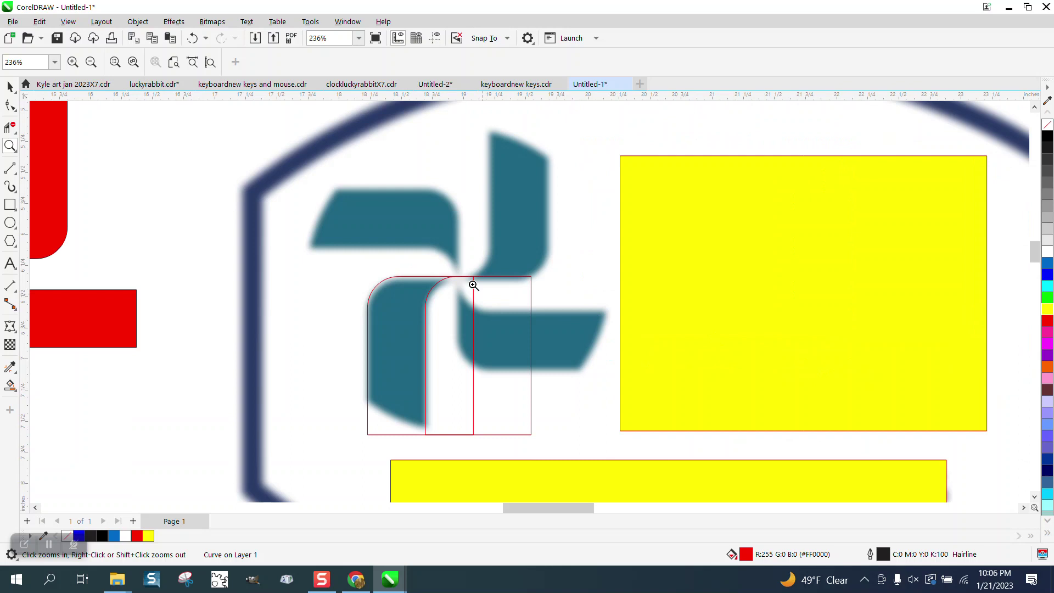
pyautogui.click(13, 226)
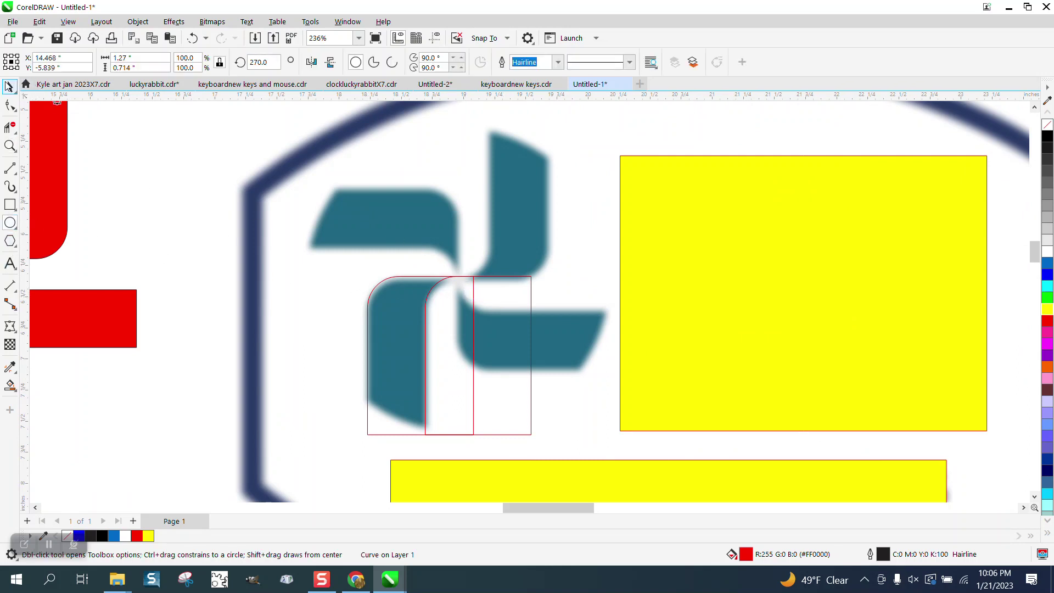
pyautogui.click(10, 86)
pyautogui.click(530, 281)
pyautogui.press('Delete')
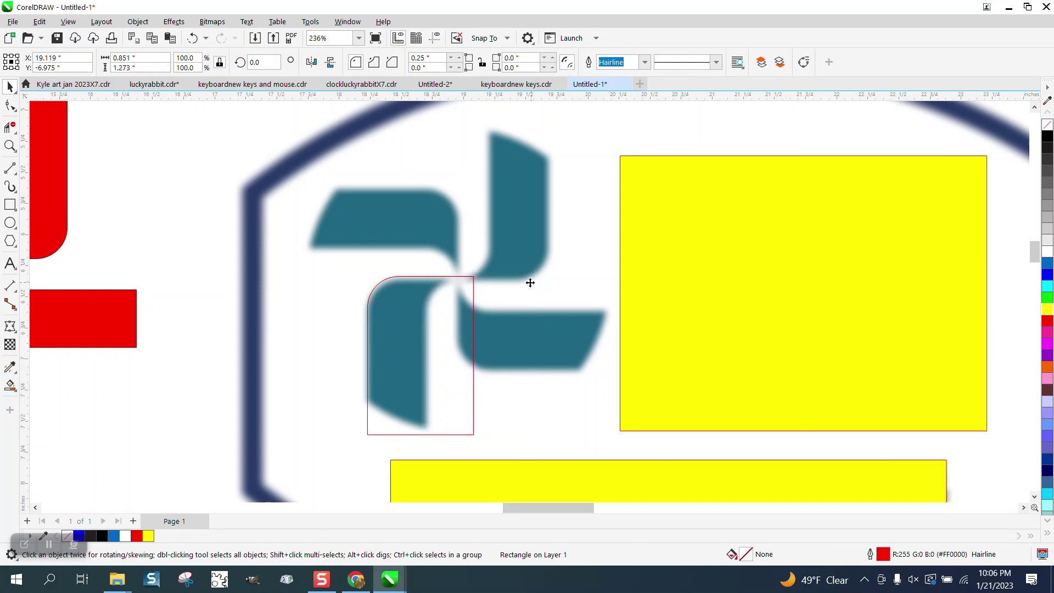
pyautogui.click(469, 281)
pyautogui.press('Delete')
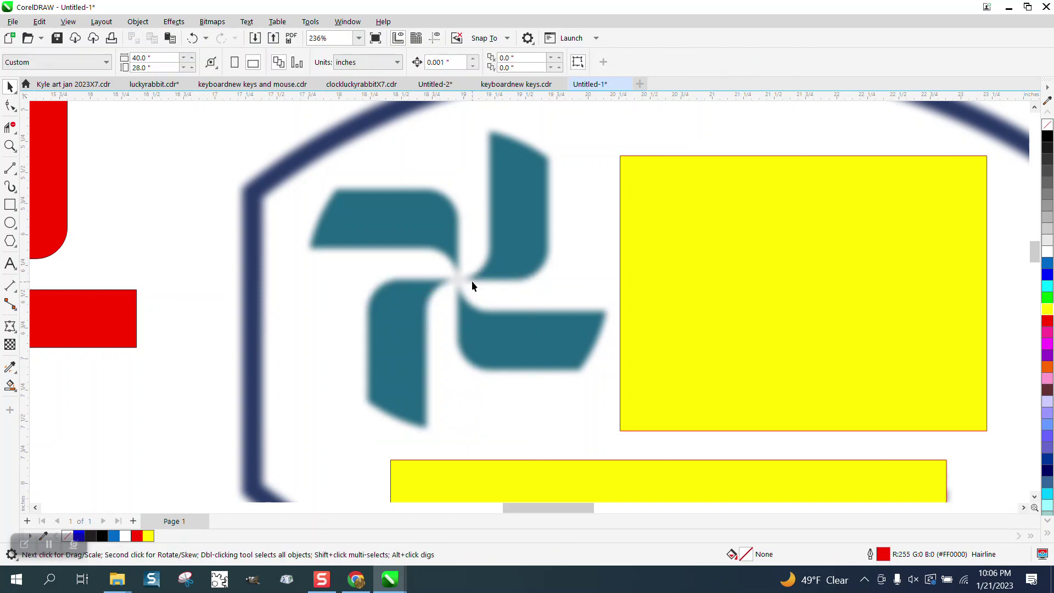
# Draw a 2.489-inch circle out from the teal pinwheel's centre, enclosing its blades
pyautogui.click(9, 222)
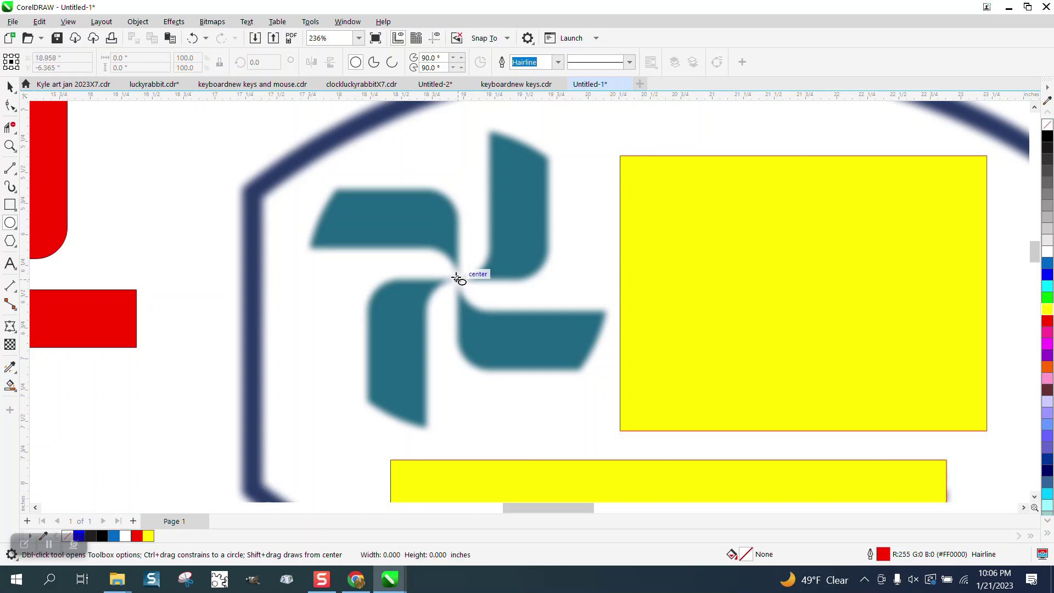
pyautogui.moveTo(456, 279); pyautogui.dragTo(615, 220)
pyautogui.scroll(-3, 631, 225)
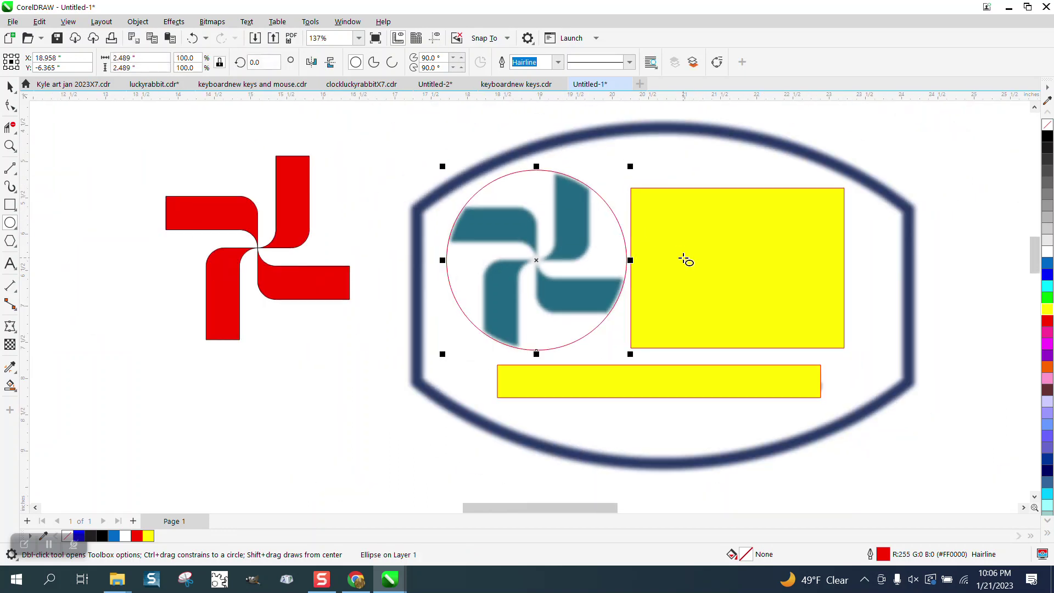
pyautogui.press('space')
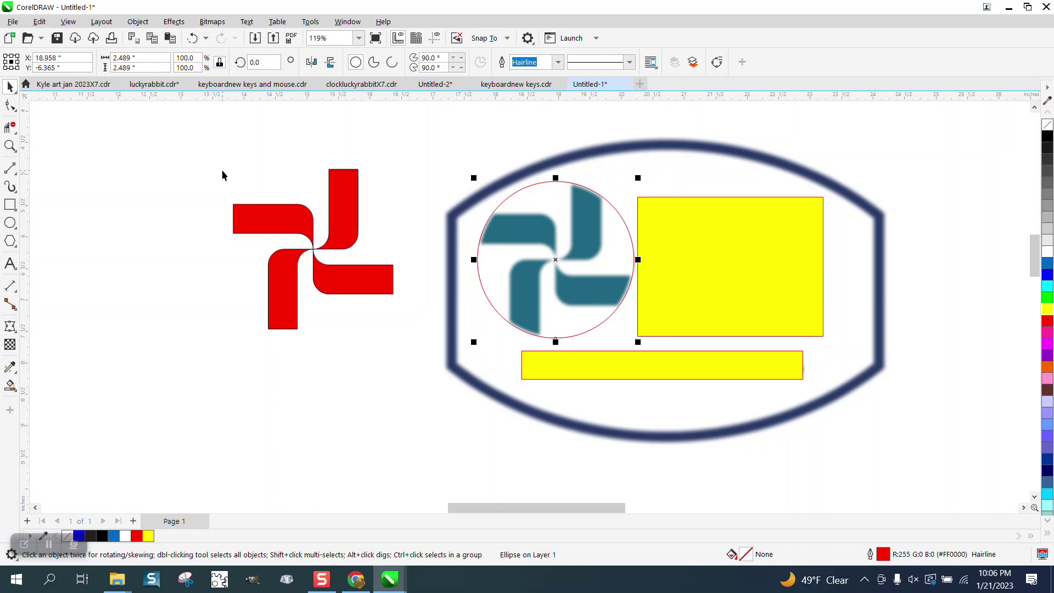
# Centre the circle on the red pinwheel, Intersect them, and move the 2.439-inch result lower left
pyautogui.moveTo(222, 161); pyautogui.dragTo(438, 370)
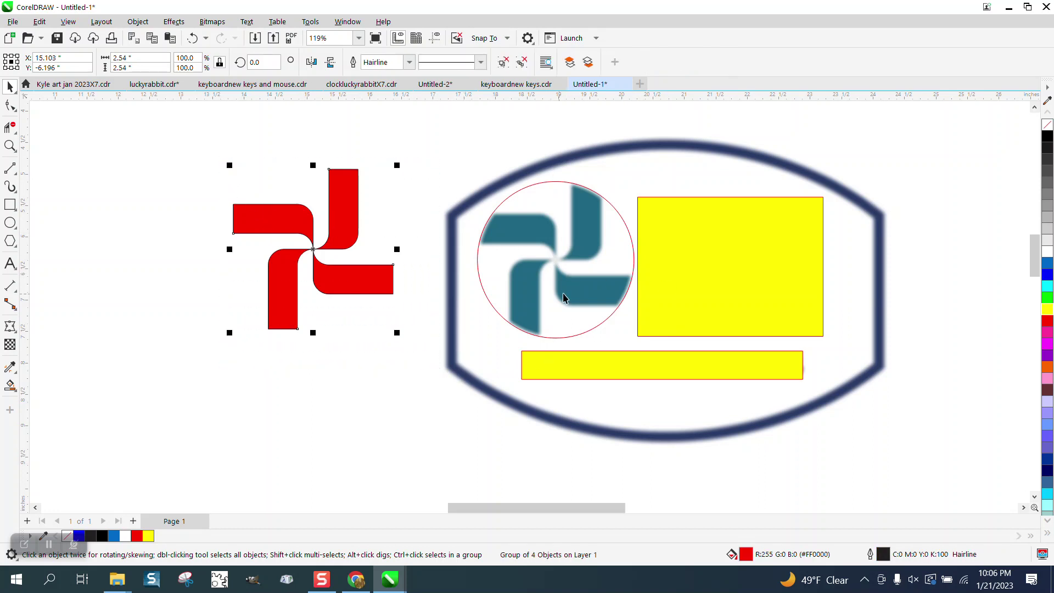
pyautogui.moveTo(559, 264); pyautogui.dragTo(314, 252)
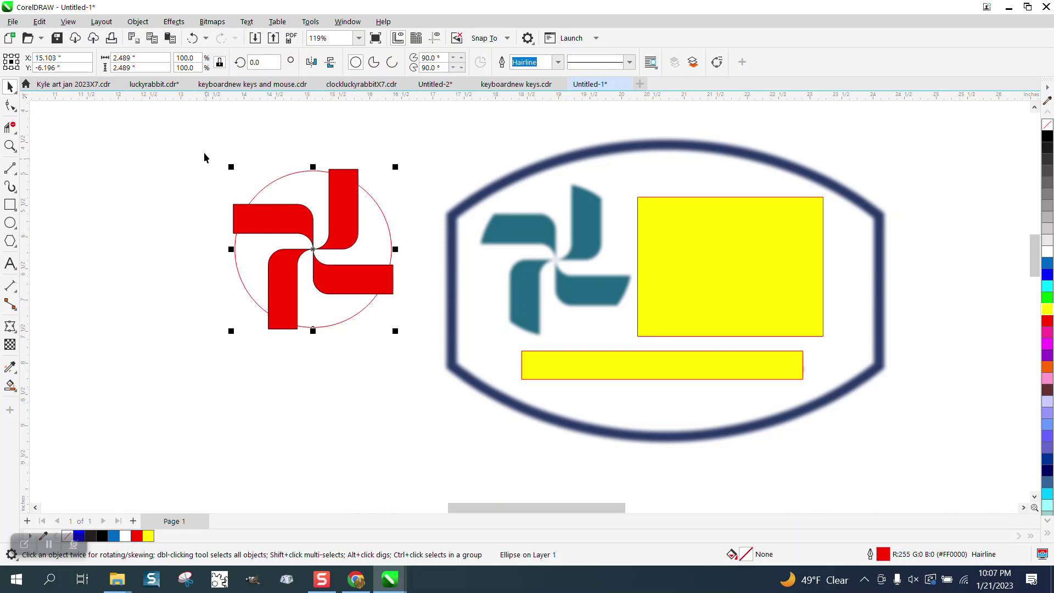
pyautogui.moveTo(207, 151); pyautogui.dragTo(436, 365)
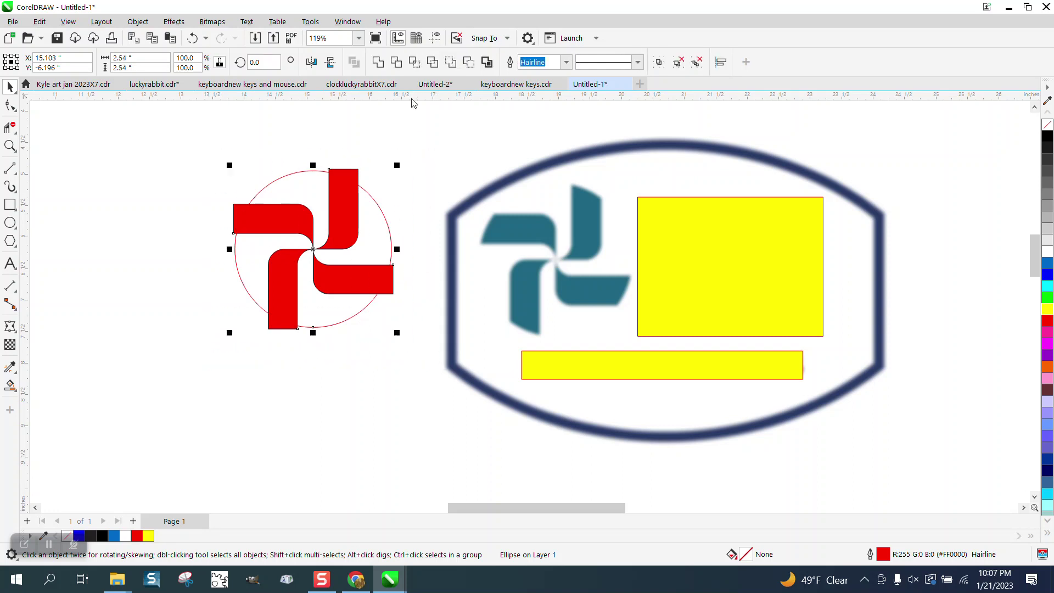
pyautogui.click(414, 62)
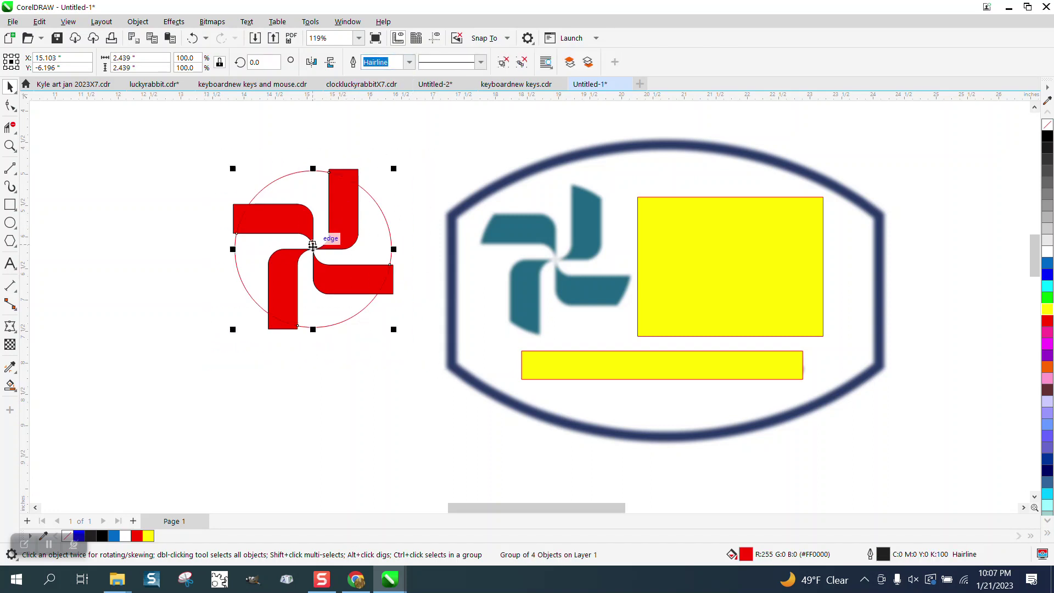
pyautogui.moveTo(309, 251); pyautogui.dragTo(162, 343)
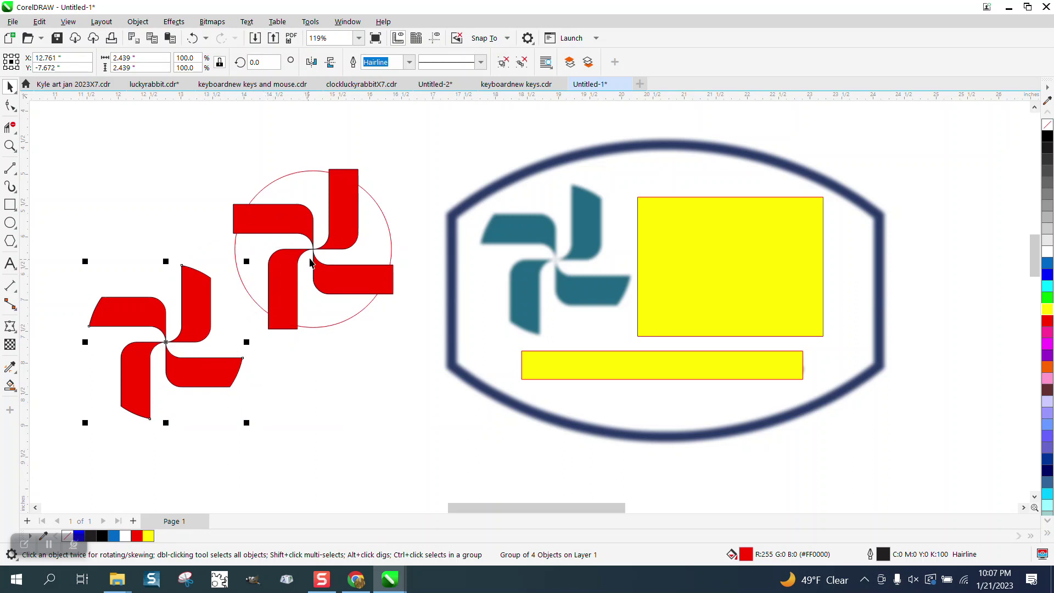
pyautogui.moveTo(253, 307); pyautogui.dragTo(219, 258)
pyautogui.click(185, 316)
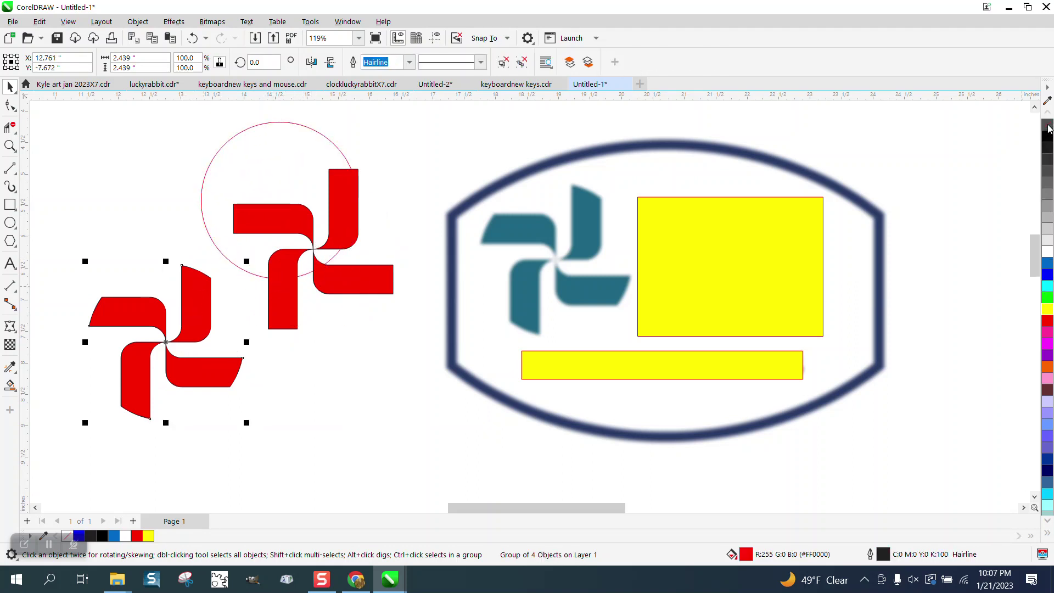
# Clear the trimmed pinwheel's outline, delete the circle and square-bladed pinwheel, and place it beside the emblem
pyautogui.rightClick(1048, 126)
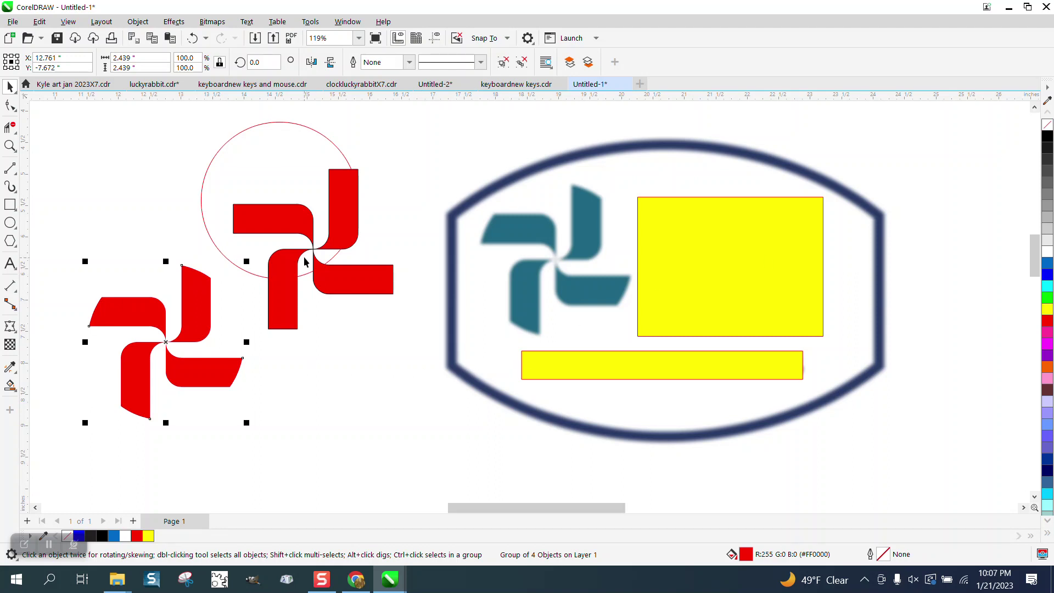
pyautogui.click(342, 231)
pyautogui.press('Delete')
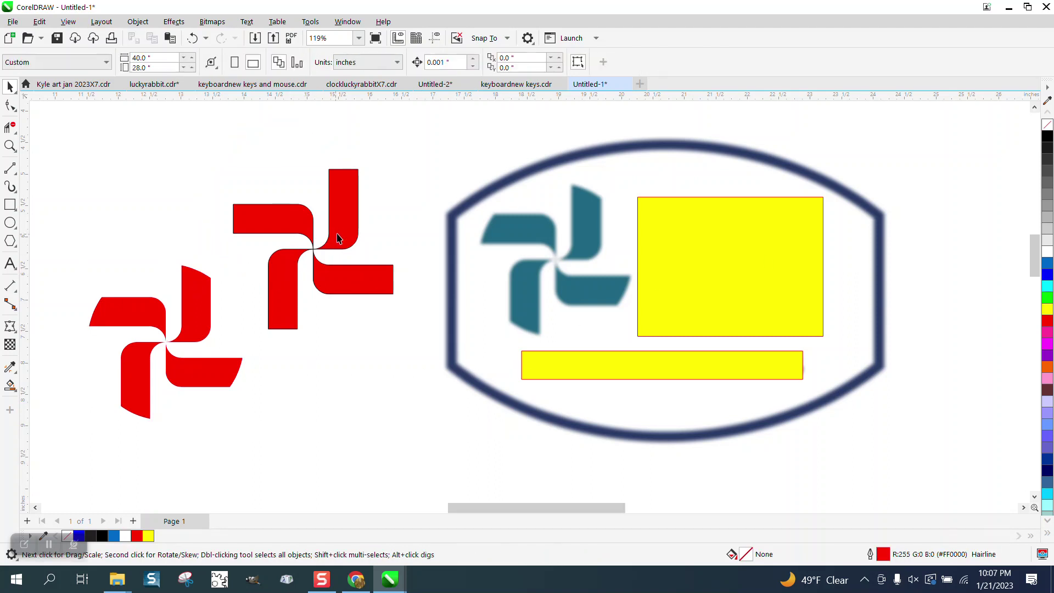
pyautogui.moveTo(203, 300); pyautogui.dragTo(389, 219)
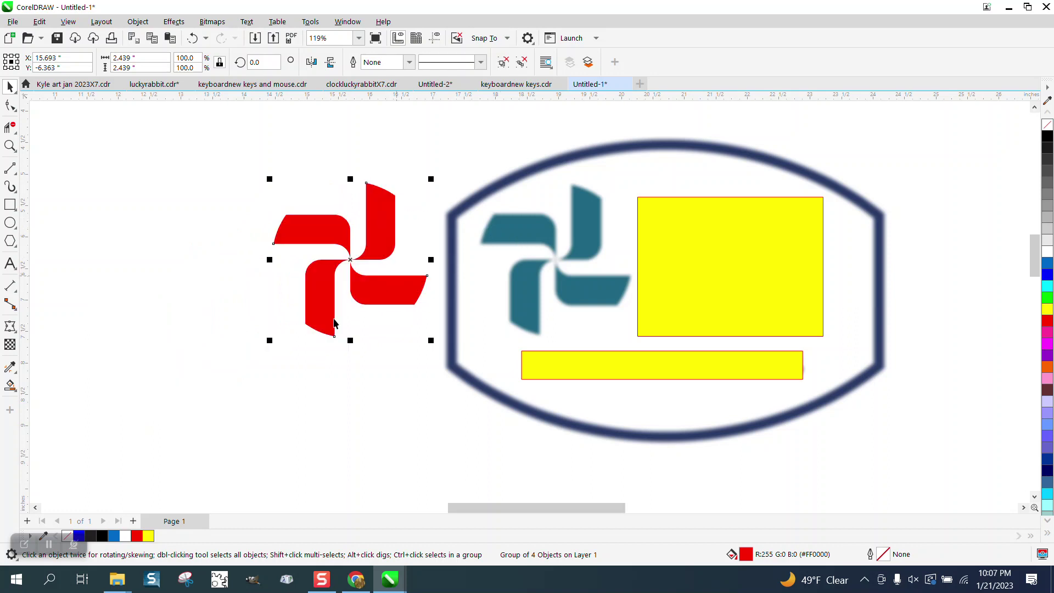
# Sample the teal #206882 from the reference pinwheel with the Color Eyedropper
pyautogui.click(15, 391)
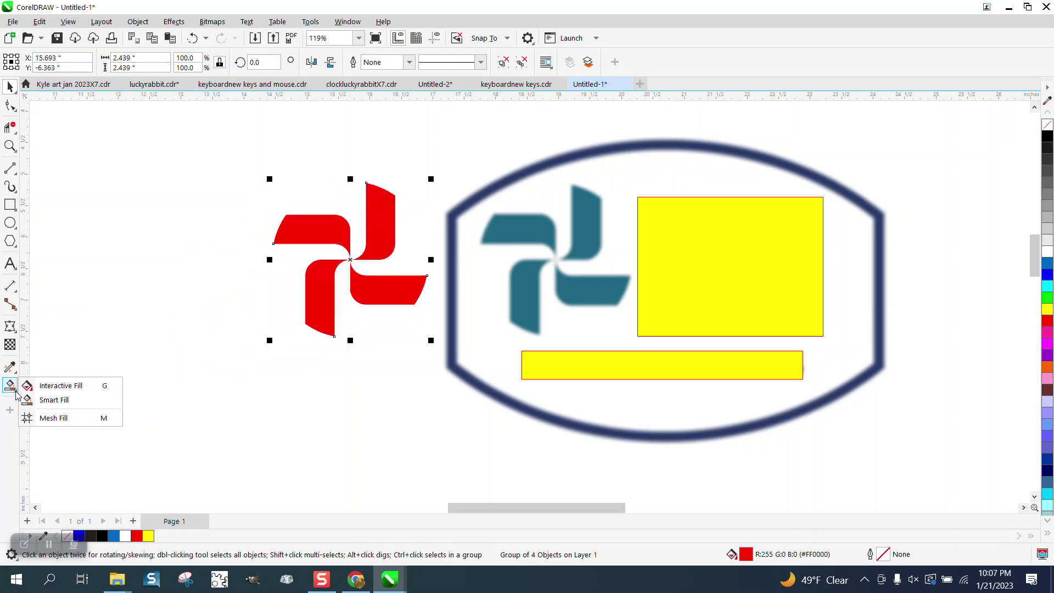
pyautogui.click(15, 372)
pyautogui.click(41, 364)
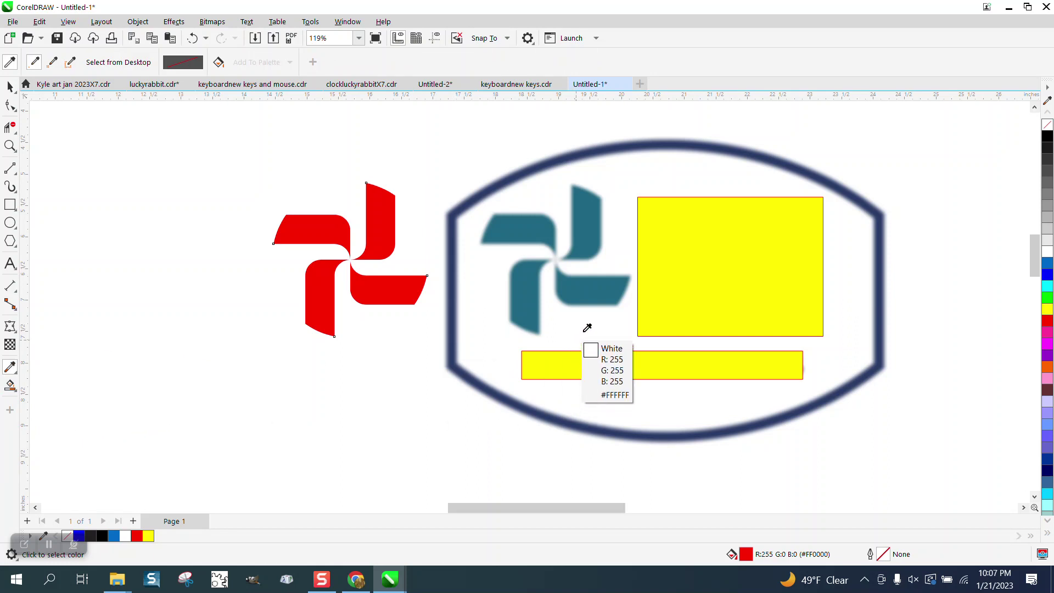
pyautogui.click(596, 295)
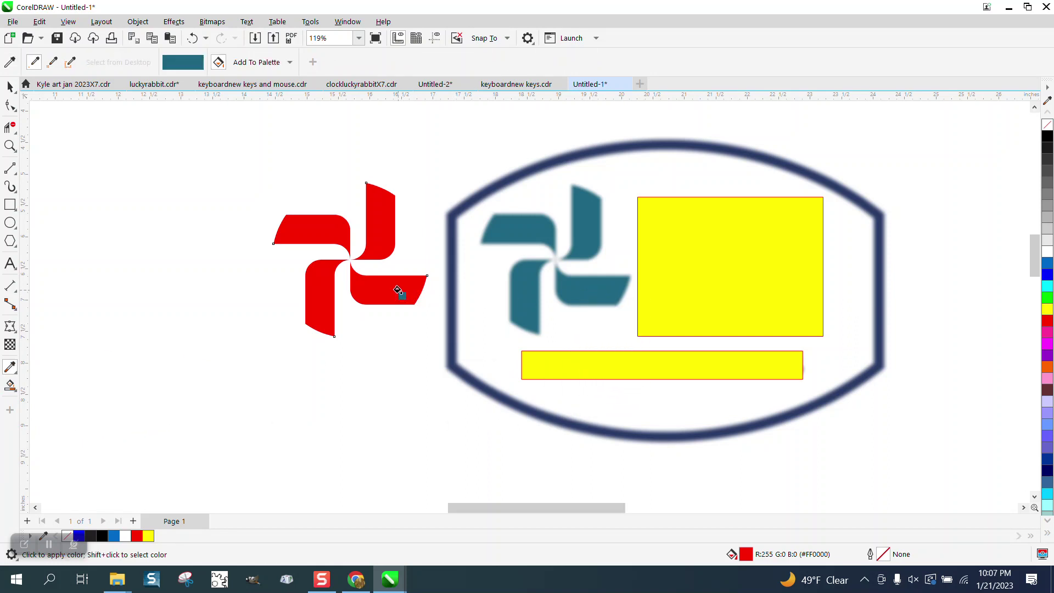
# Apply the teal to the right, top, left and bottom blades, then select the whole pinwheel
pyautogui.click(397, 289)
pyautogui.click(384, 236)
pyautogui.click(325, 228)
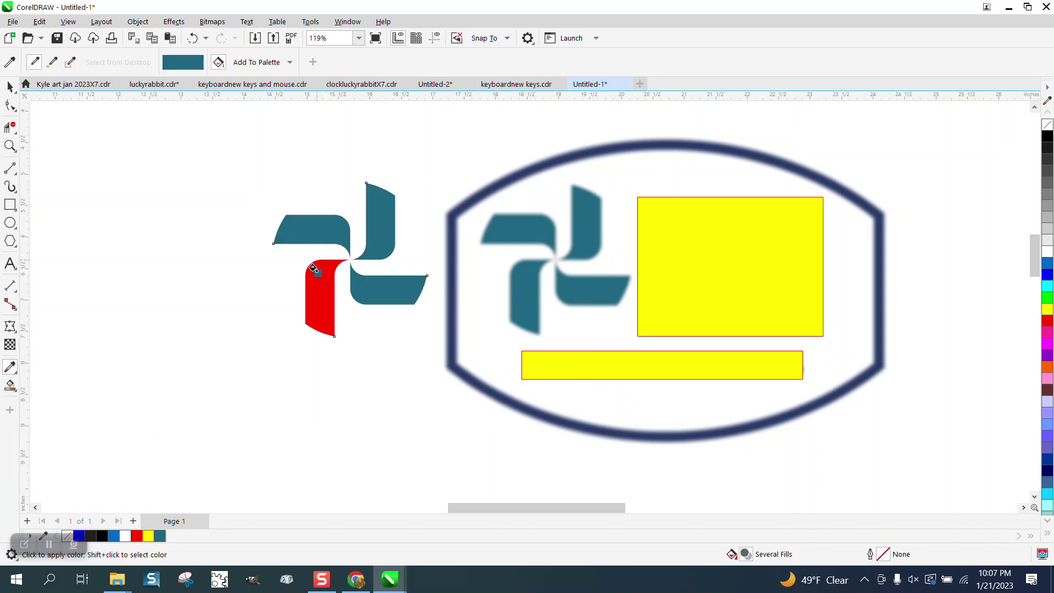
pyautogui.click(312, 267)
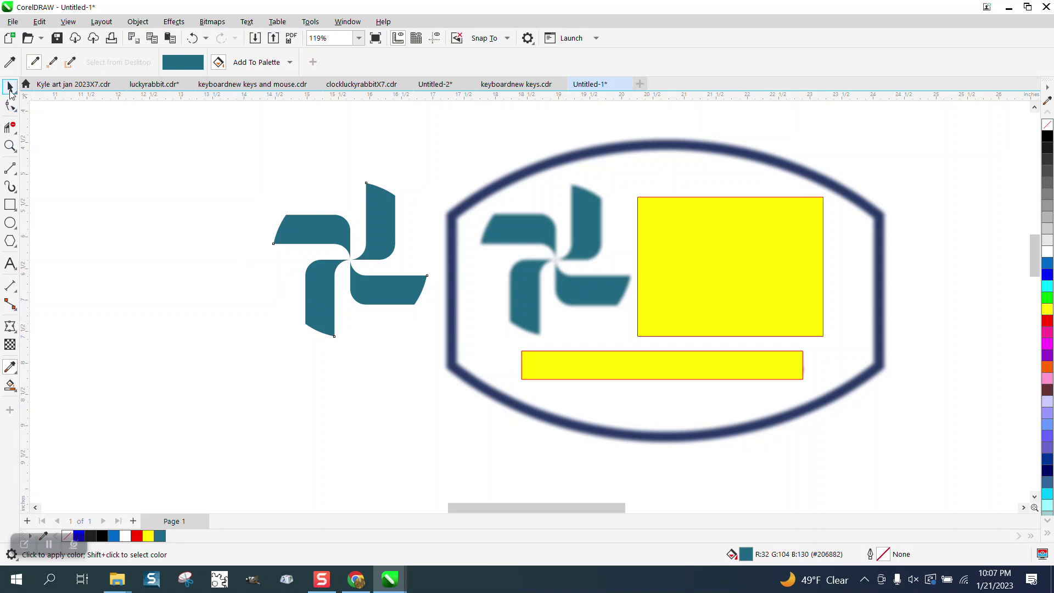
pyautogui.click(10, 88)
pyautogui.moveTo(209, 160); pyautogui.dragTo(431, 352)
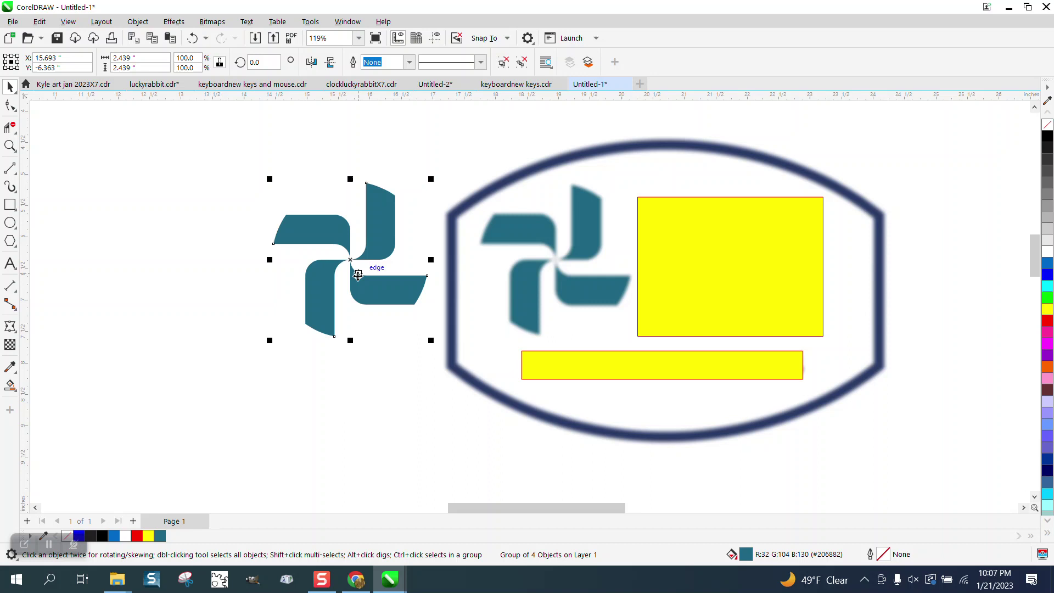
# Lay the traced pinwheel over the reference pinwheel and zoom in to compare them closely
pyautogui.moveTo(350, 259); pyautogui.dragTo(159, 254)
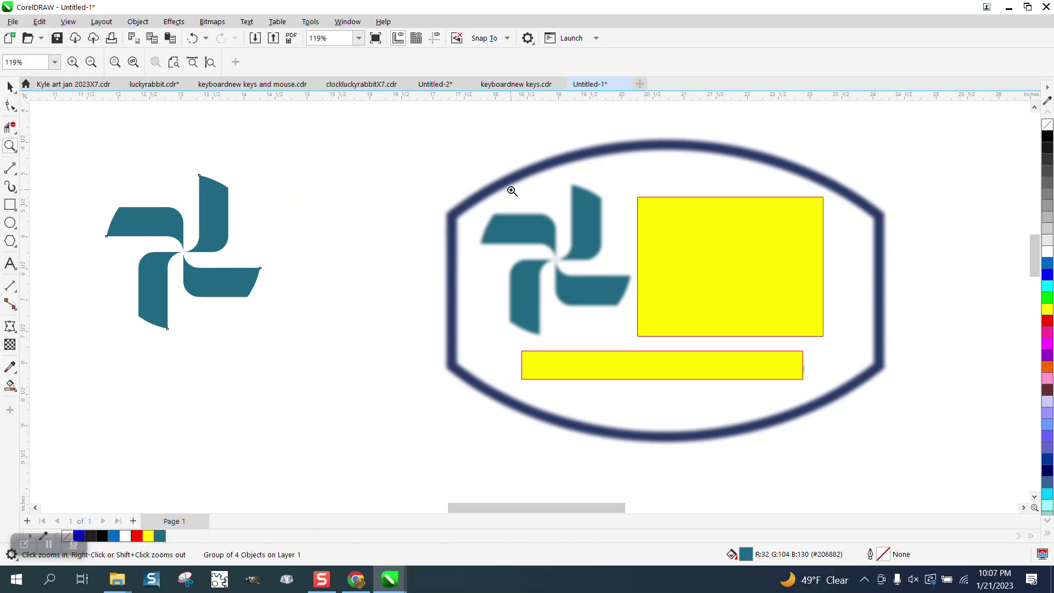
pyautogui.moveTo(486, 189); pyautogui.dragTo(602, 275)
pyautogui.rightClick(481, 263)
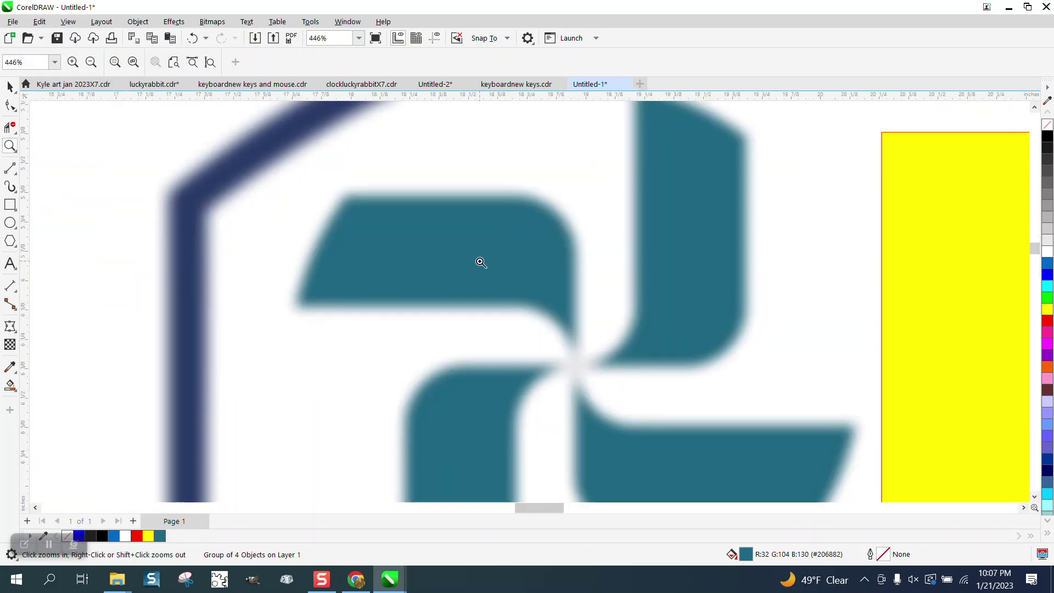
pyautogui.scroll(-4, 481, 263)
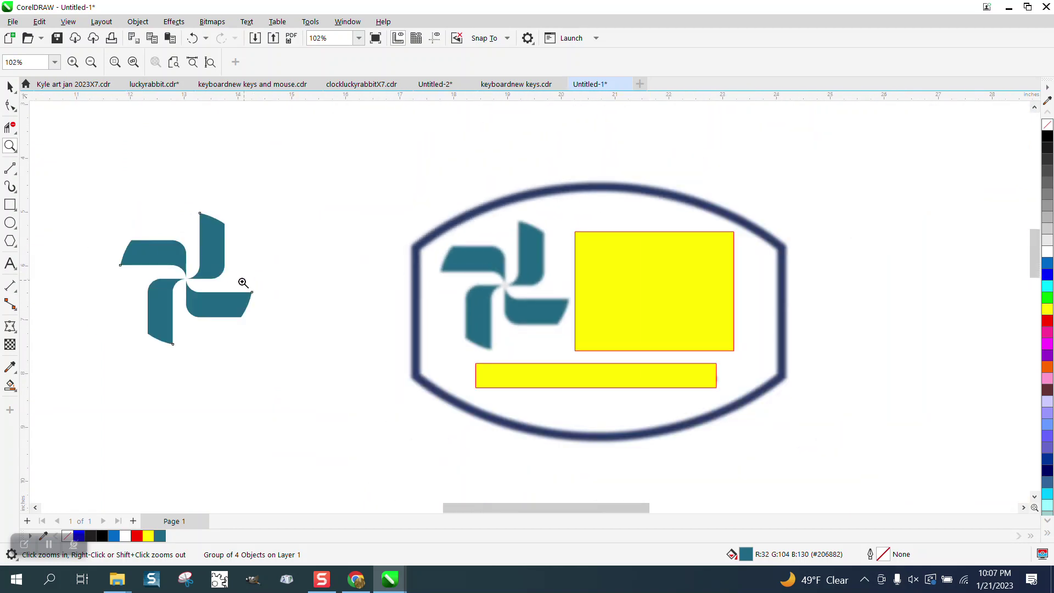
# Move the traced pinwheel to X 15.843", touching the oval emblem's left edge
pyautogui.click(10, 86)
pyautogui.click(207, 234)
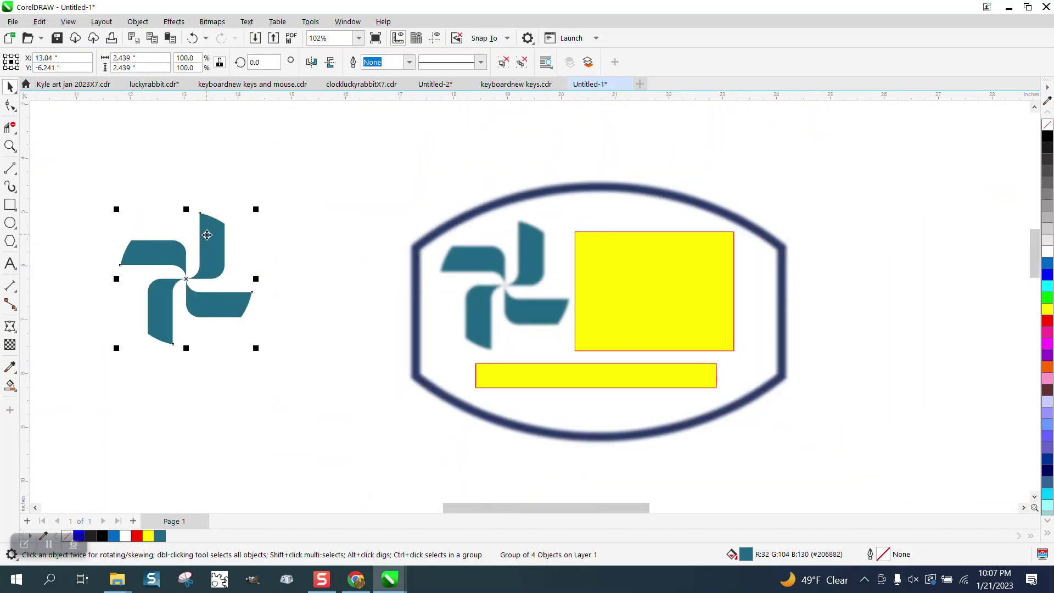
pyautogui.moveTo(207, 235); pyautogui.dragTo(359, 268)
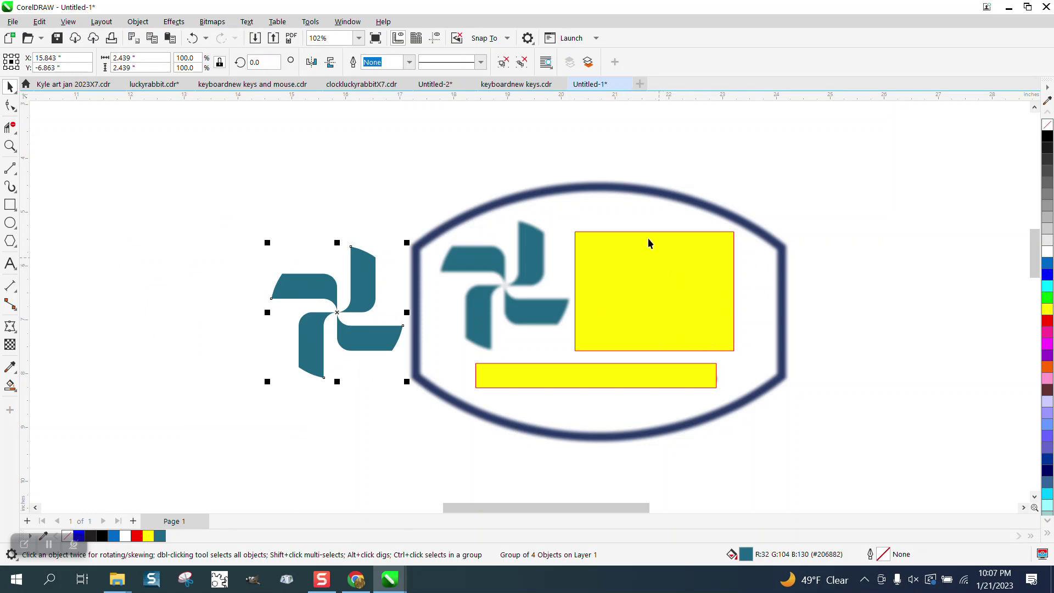
pyautogui.click(627, 190)
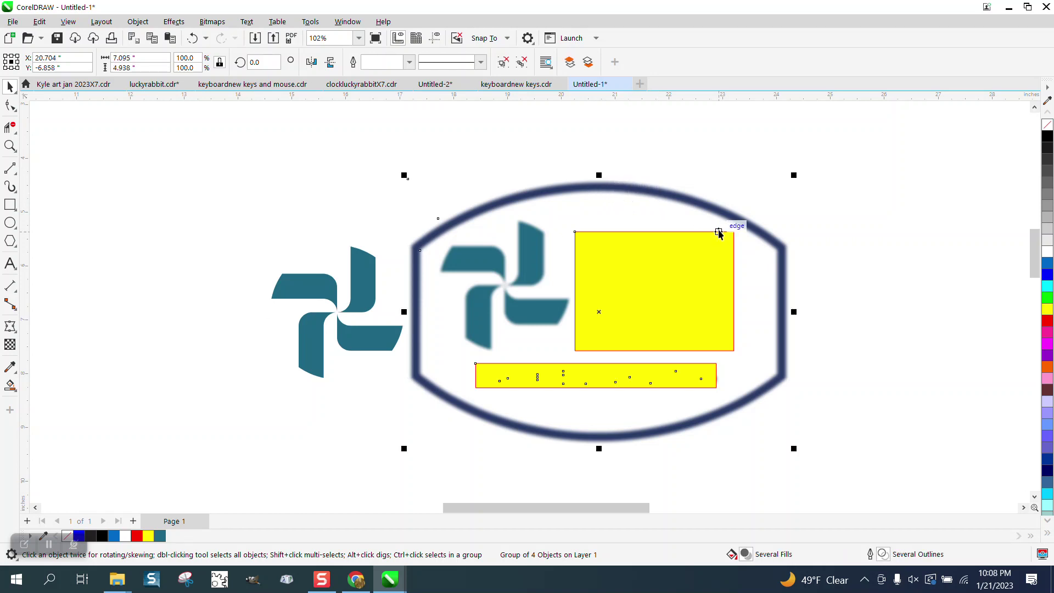
pyautogui.click(10, 146)
pyautogui.moveTo(271, 238); pyautogui.dragTo(646, 404)
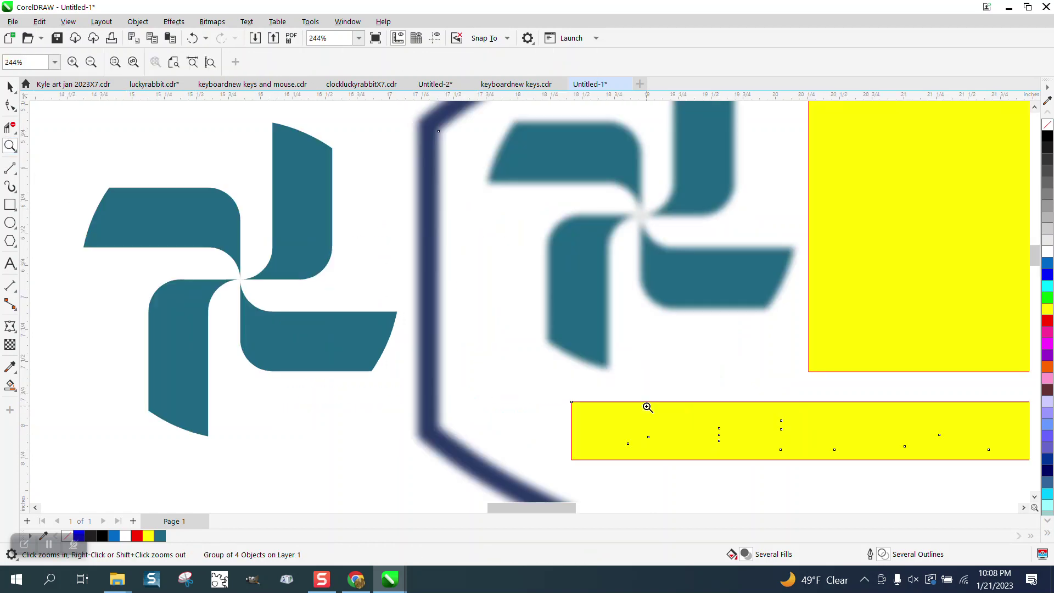
pyautogui.scroll(-2, 647, 407)
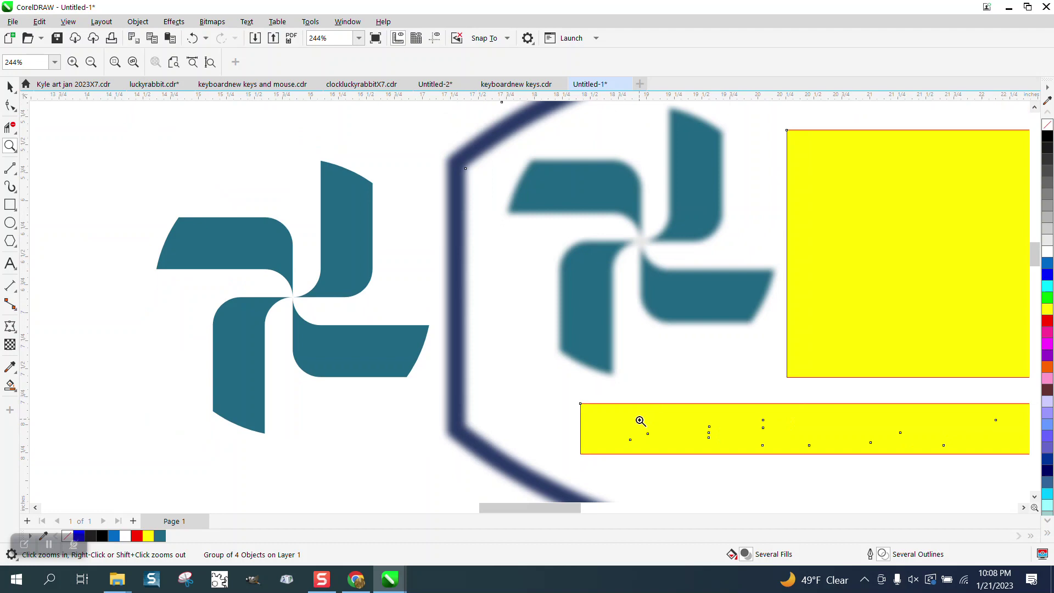